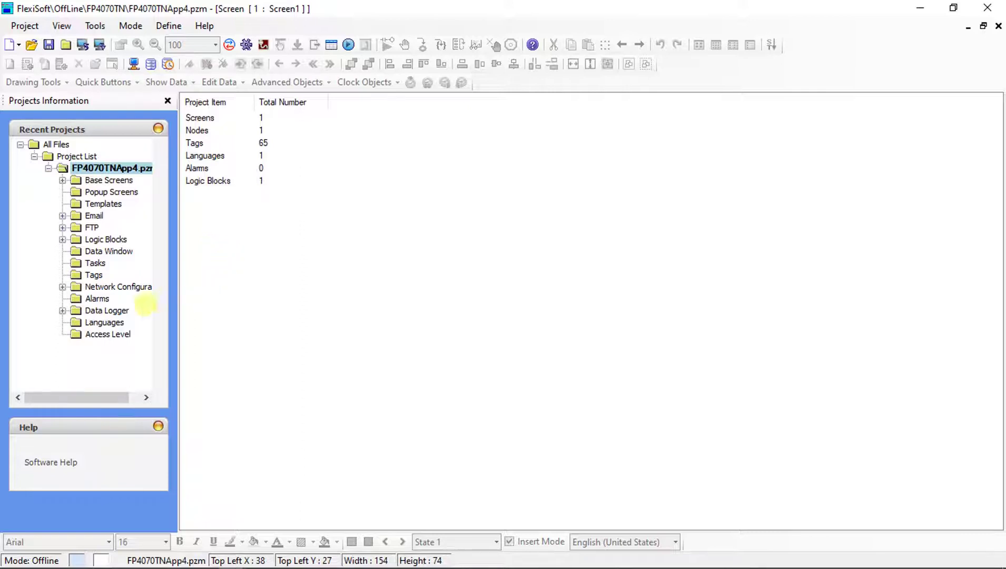
# Step: Show Group1's logging settings: RTC_sec, RTC_min and RTC_hour logged to file Datalog1
pyautogui.click(66, 311)
pyautogui.doubleClick(118, 322)
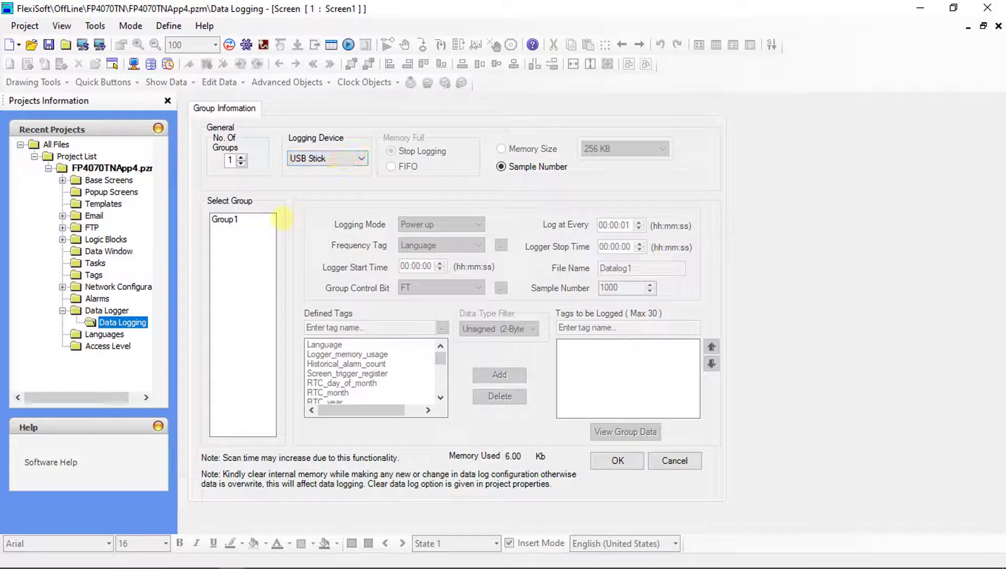
pyautogui.click(236, 220)
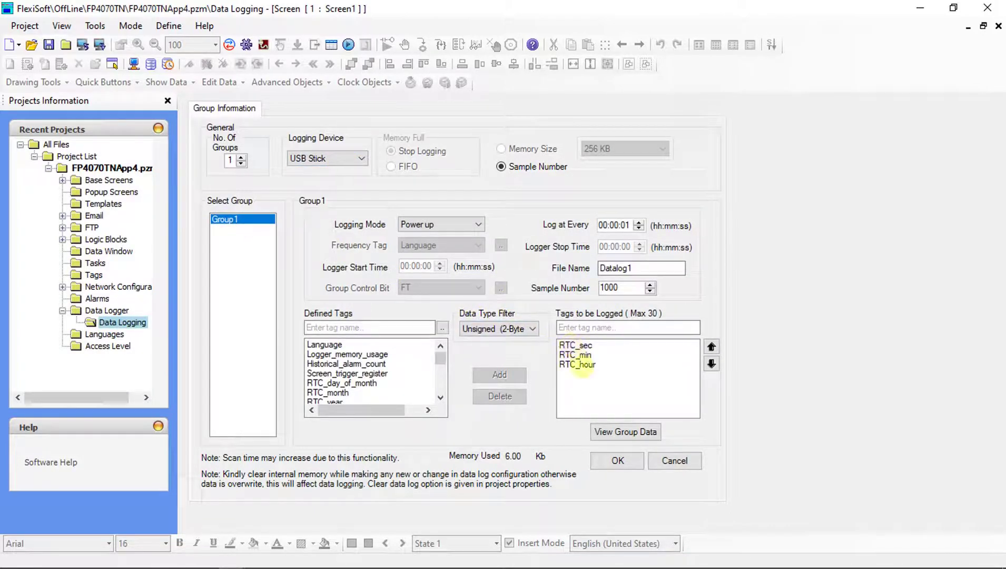
pyautogui.click(643, 267)
# Step: Enable Erase Data Logger Memory in the project properties Settings and confirm
pyautogui.click(23, 24)
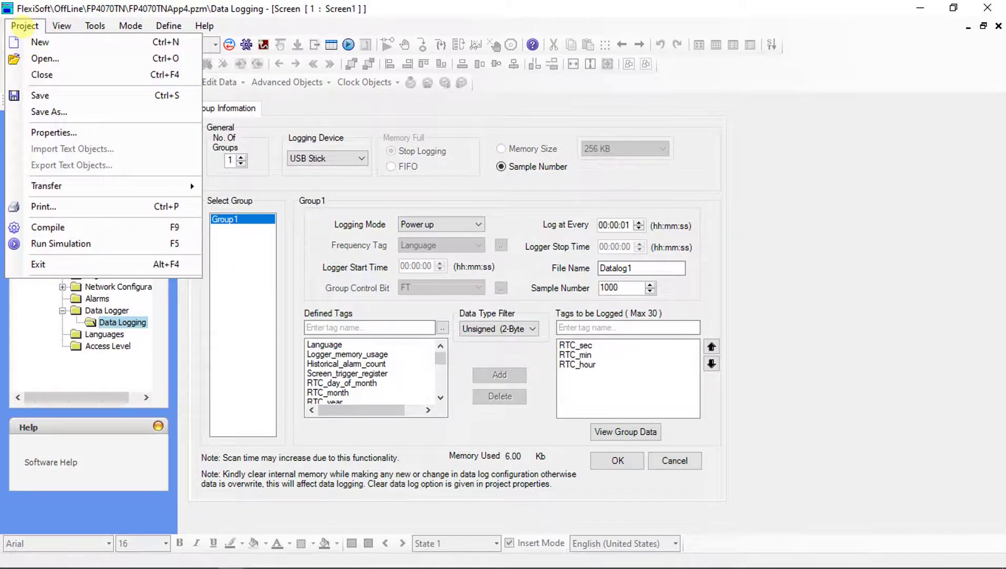
pyautogui.click(47, 132)
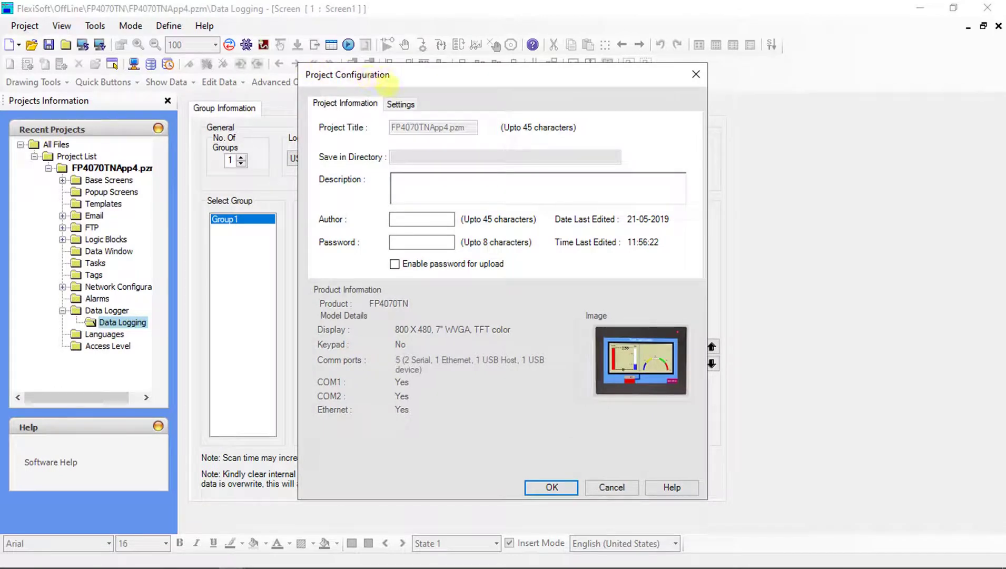
pyautogui.click(401, 104)
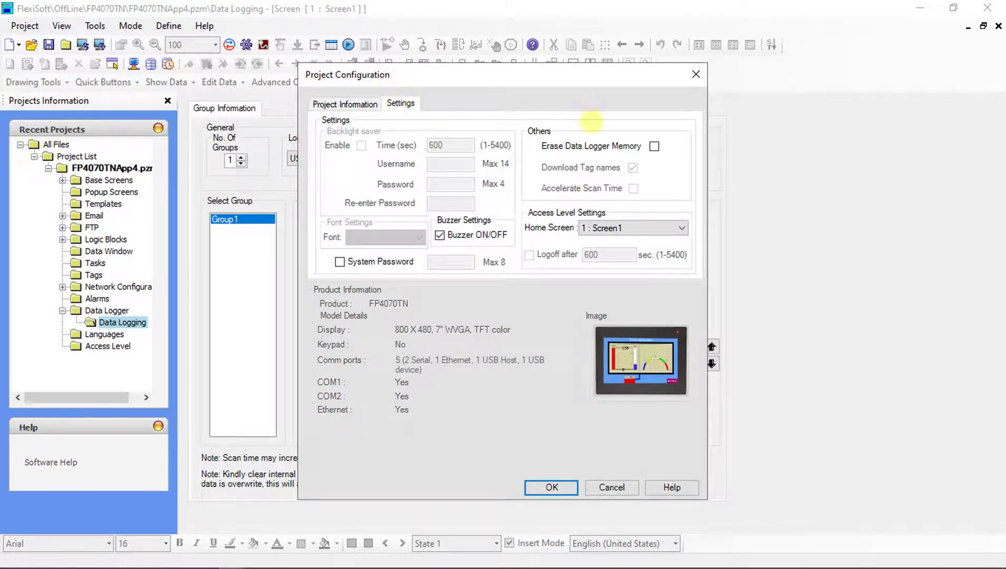
pyautogui.click(654, 145)
pyautogui.click(552, 487)
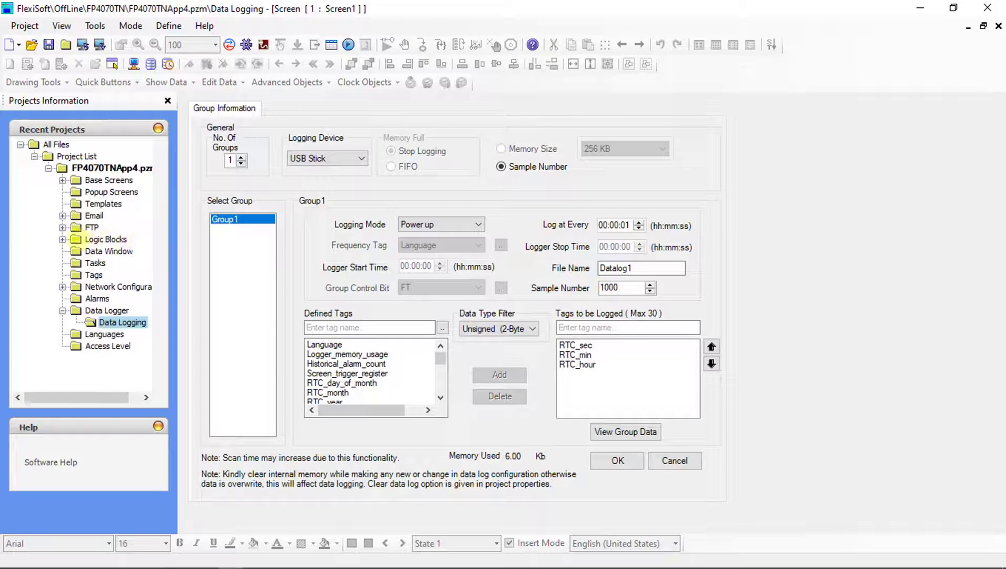
# Step: Enable the FTP host on port 21 in the FTP Host settings
pyautogui.click(62, 227)
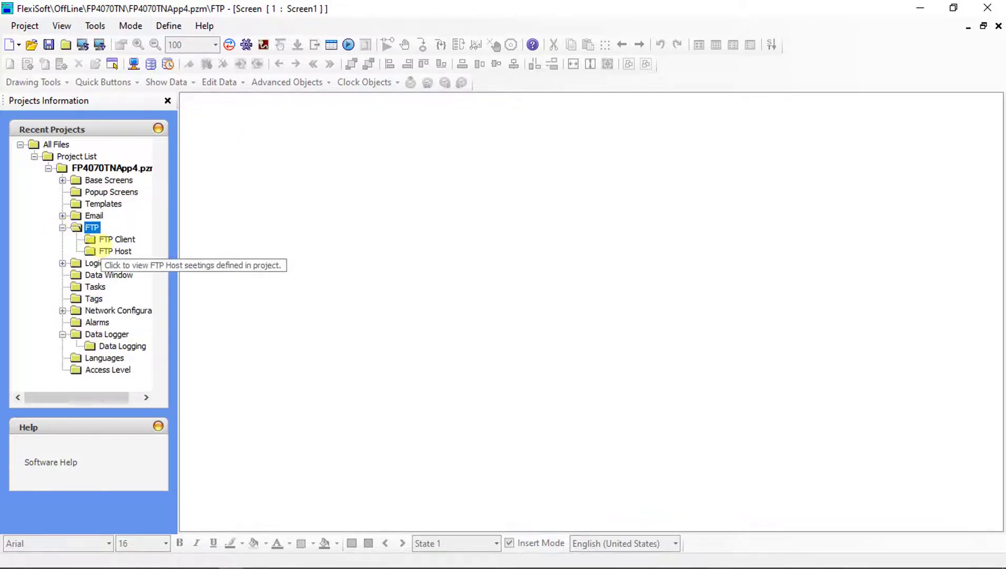
pyautogui.click(110, 251)
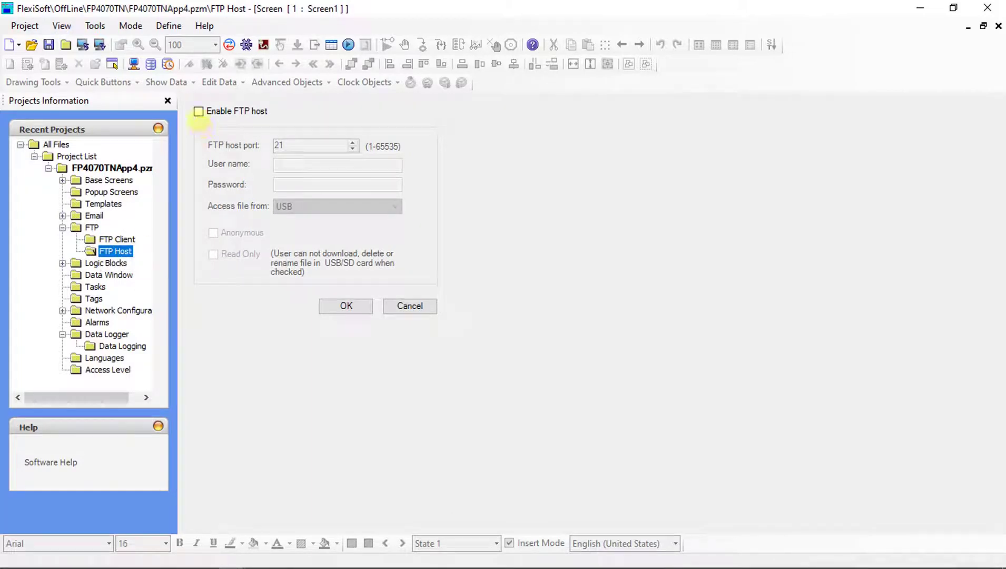
pyautogui.click(198, 112)
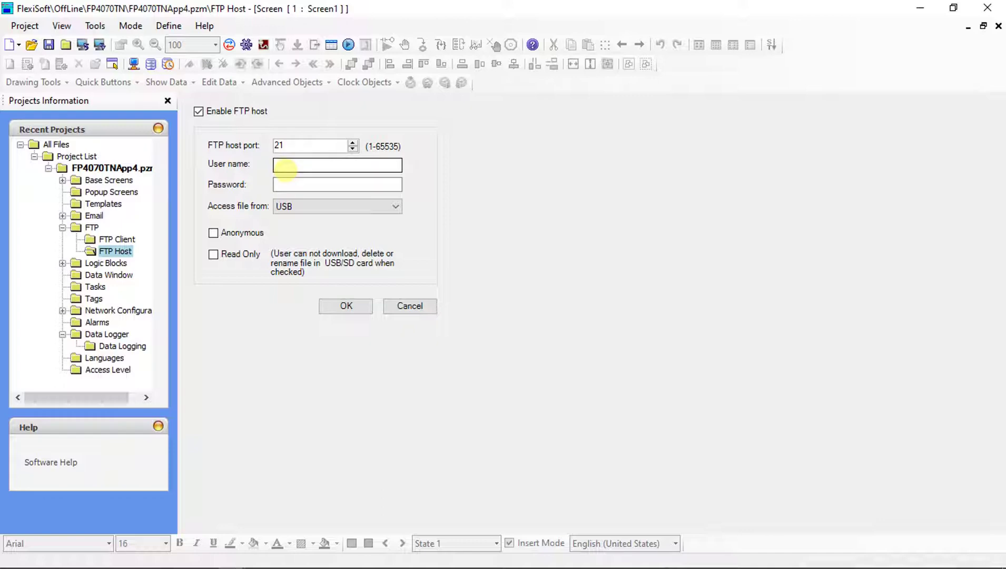
pyautogui.click(286, 184)
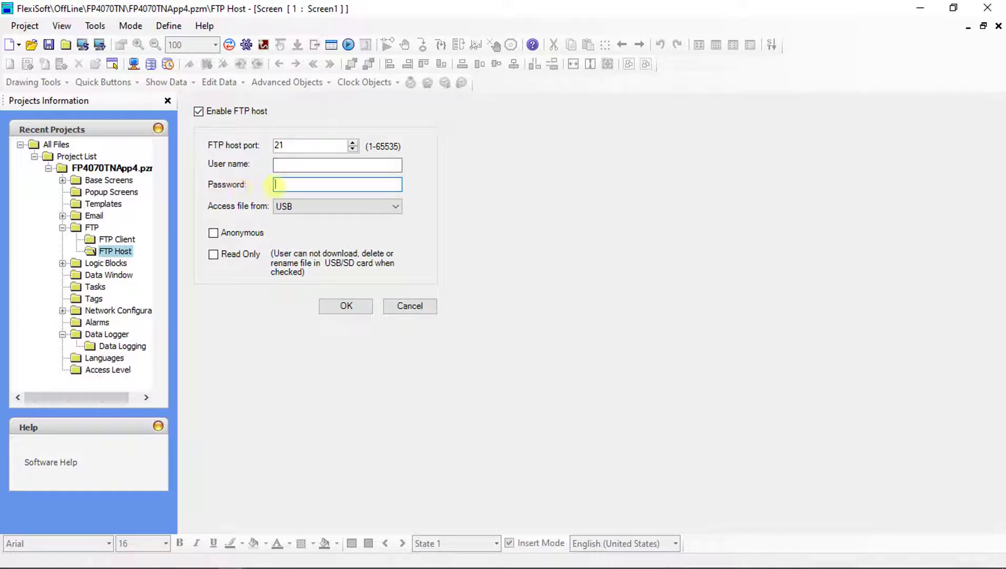
# Step: Set file access to USB, allow anonymous logins without read-only, and apply
pyautogui.click(310, 208)
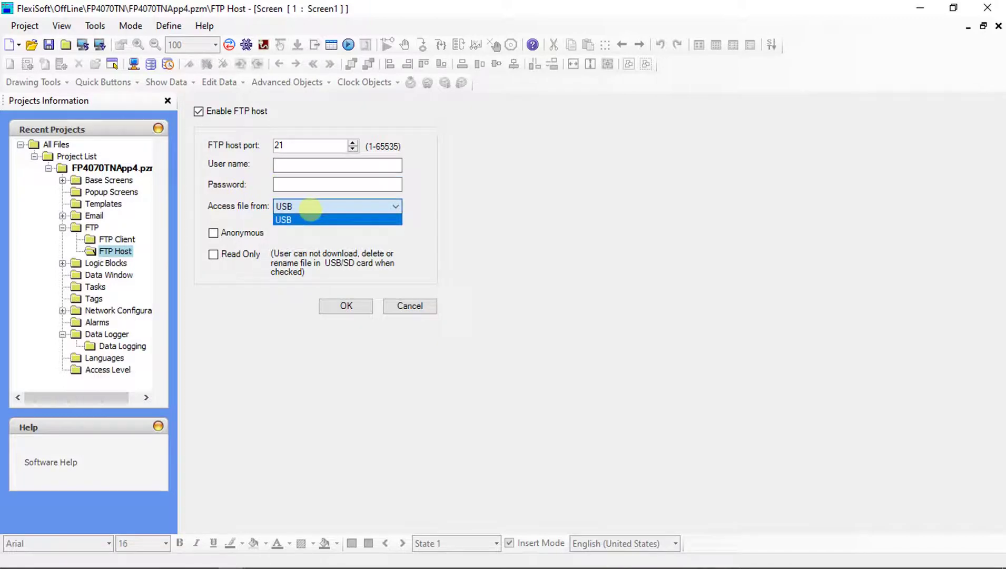
pyautogui.click(309, 208)
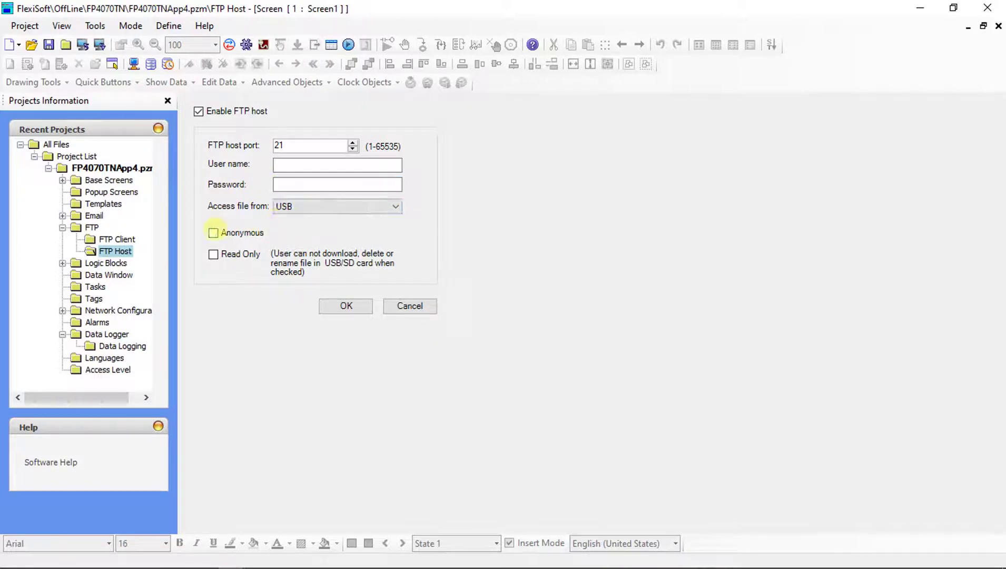
pyautogui.click(213, 233)
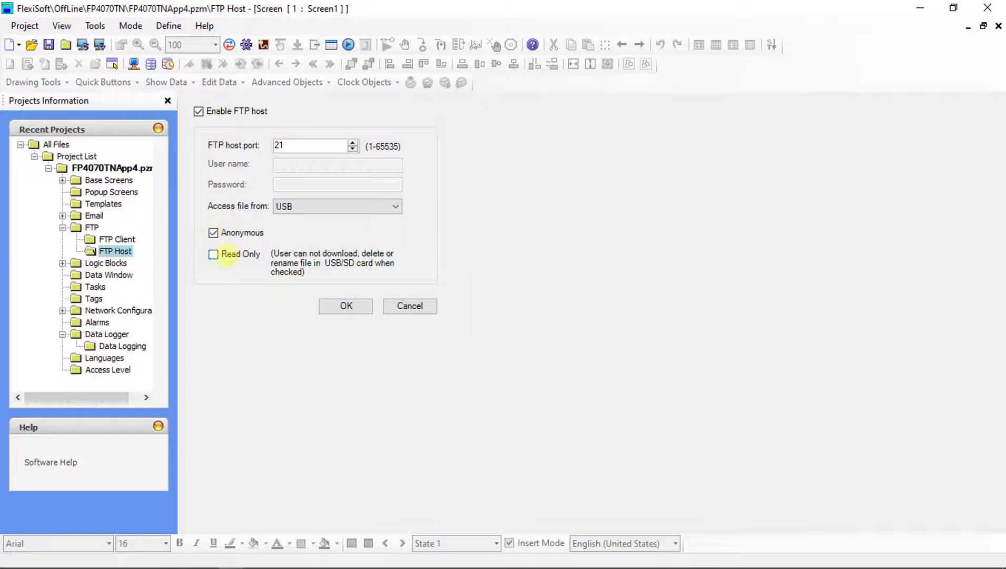
pyautogui.click(213, 253)
pyautogui.click(213, 254)
pyautogui.click(346, 305)
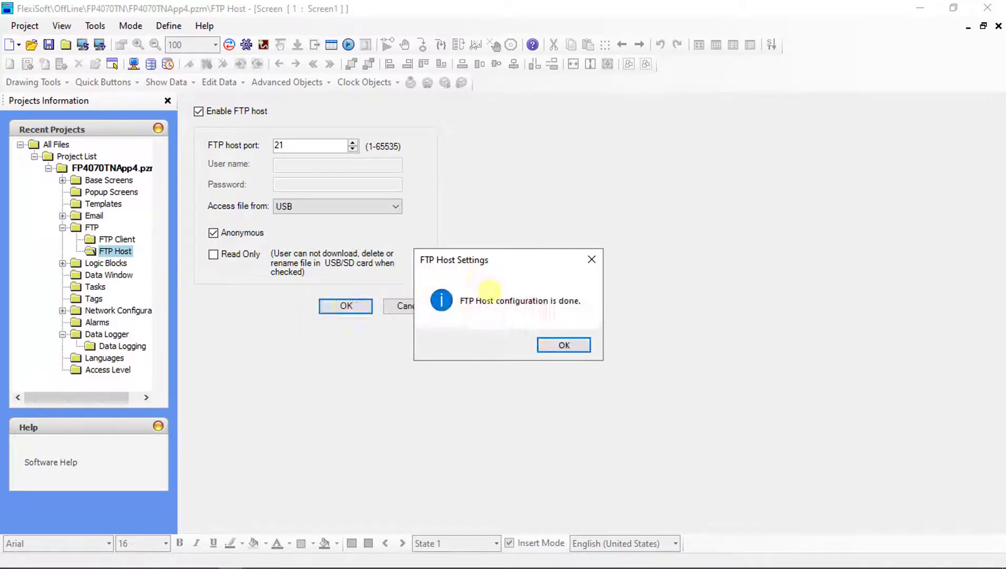
pyautogui.click(563, 344)
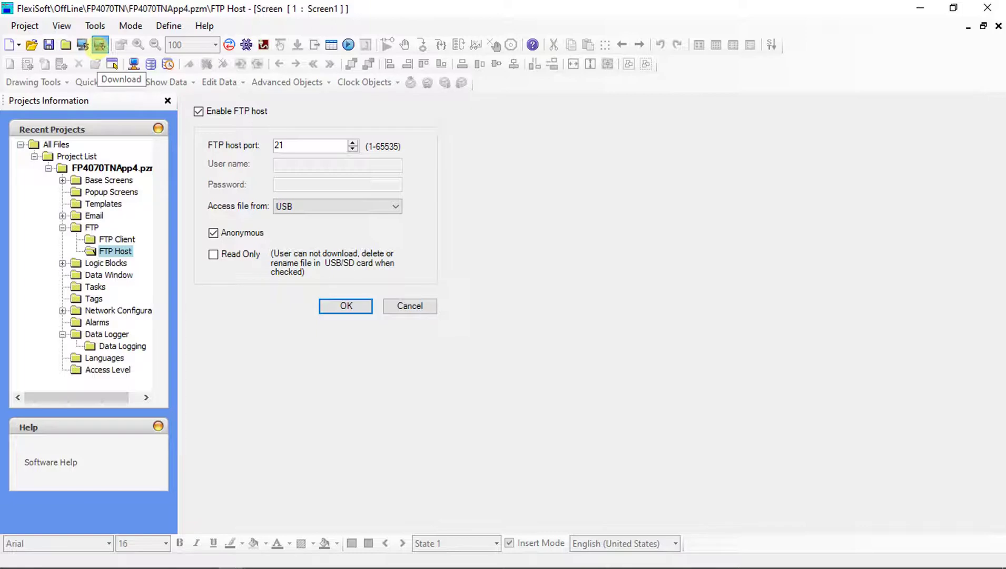
# Step: Save the project as FTP_HOST and set the device IP to 192.168.1.85
pyautogui.click(99, 45)
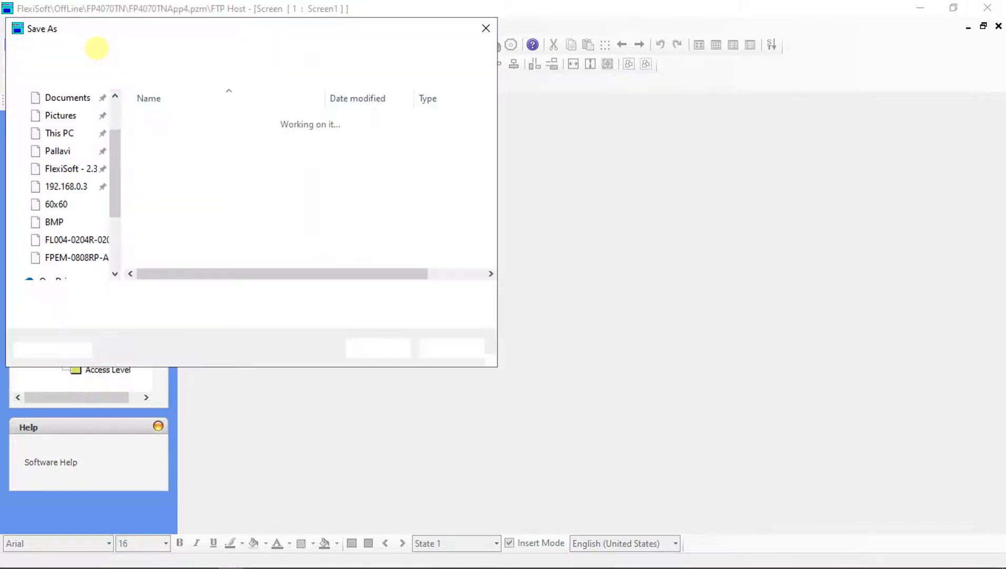
pyautogui.write('FTP_HOST')
pyautogui.press('Return')
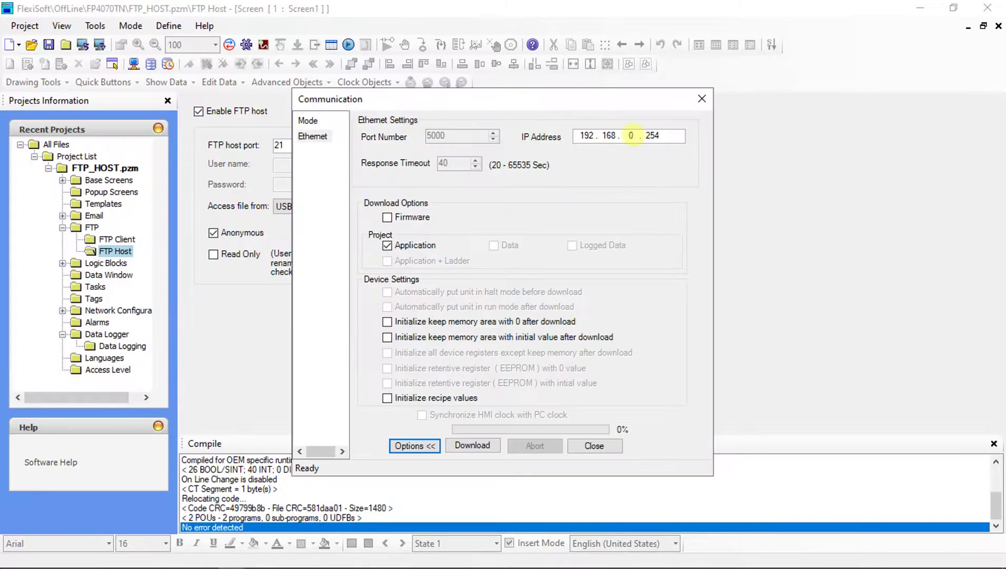
pyautogui.click(632, 136)
pyautogui.write('1.')
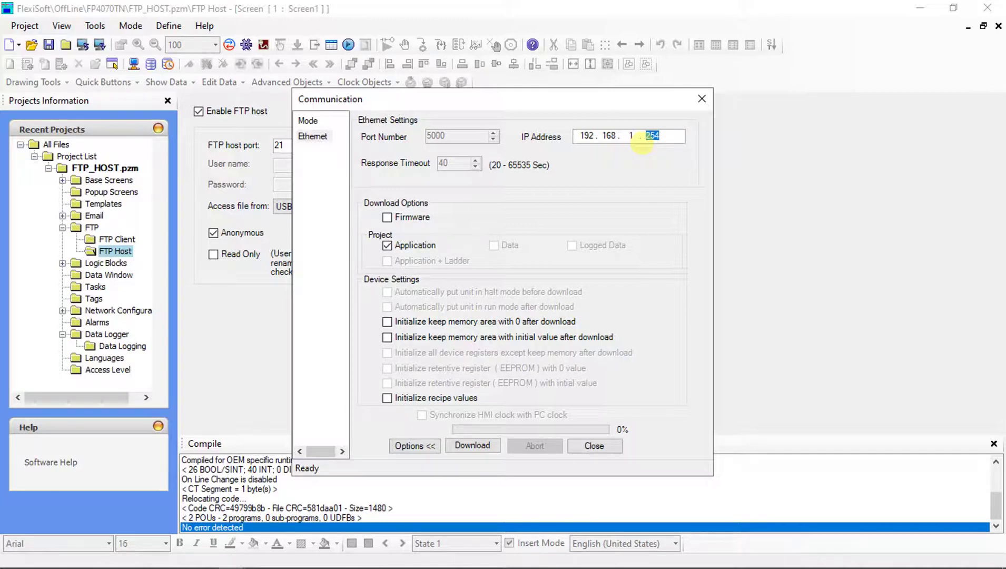
pyautogui.write('85')
pyautogui.click(471, 446)
# Step: Download the project to the HMI with keep memory initialized to 0
pyautogui.click(471, 446)
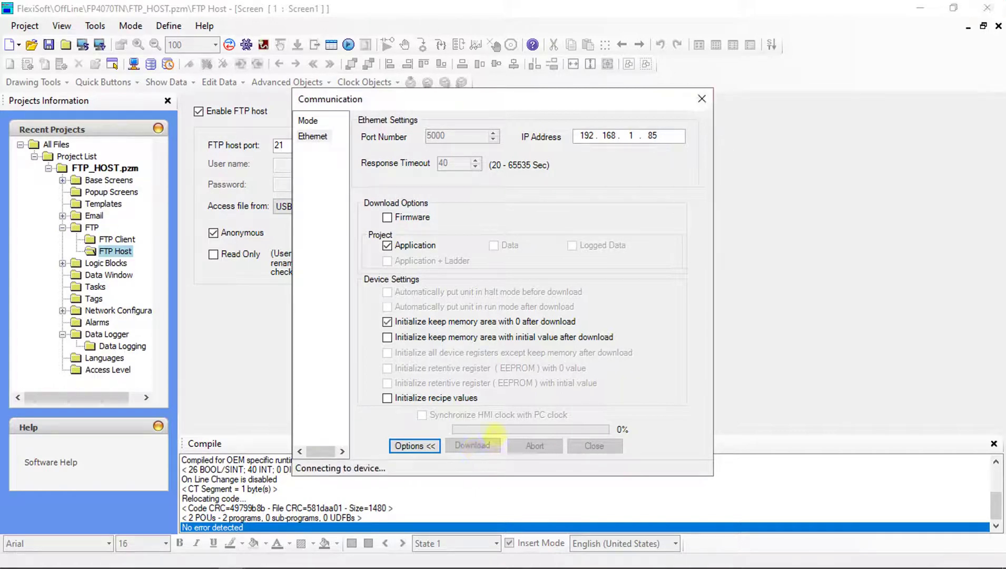
pyautogui.click(491, 321)
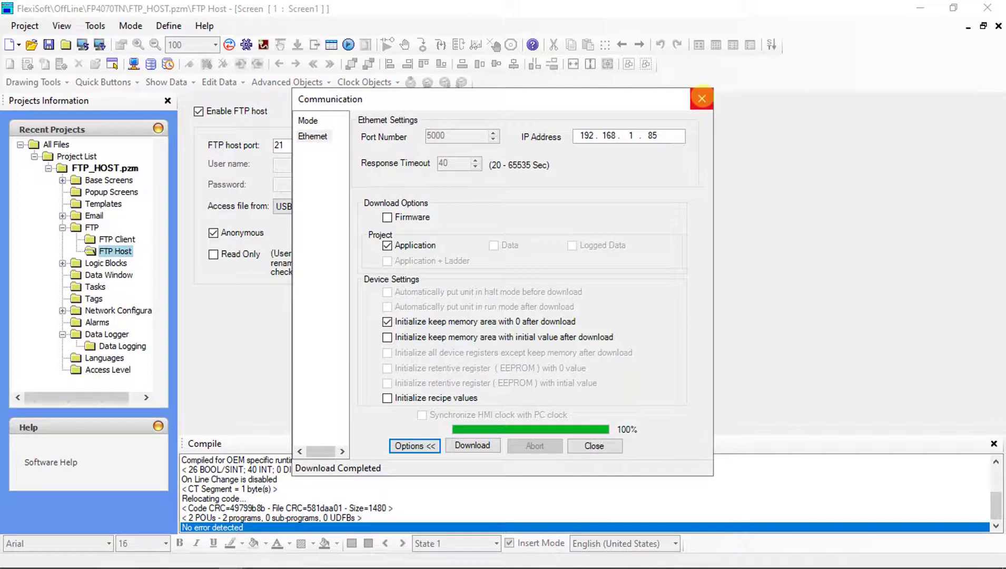
pyautogui.click(701, 98)
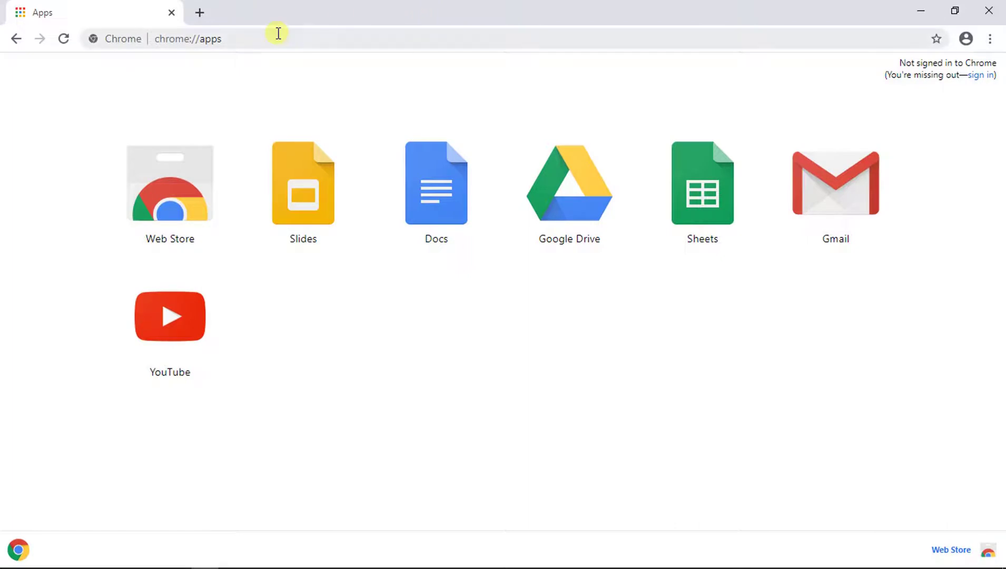
# Step: Browse to ftp://192.168.1.85/ in Chrome's address bar
pyautogui.click(276, 34)
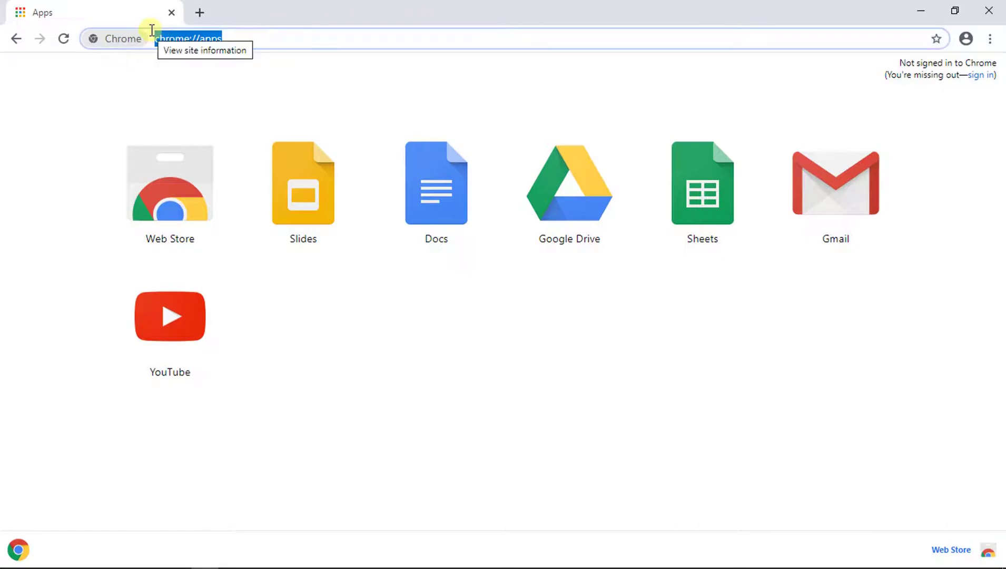
pyautogui.write('ftp://')
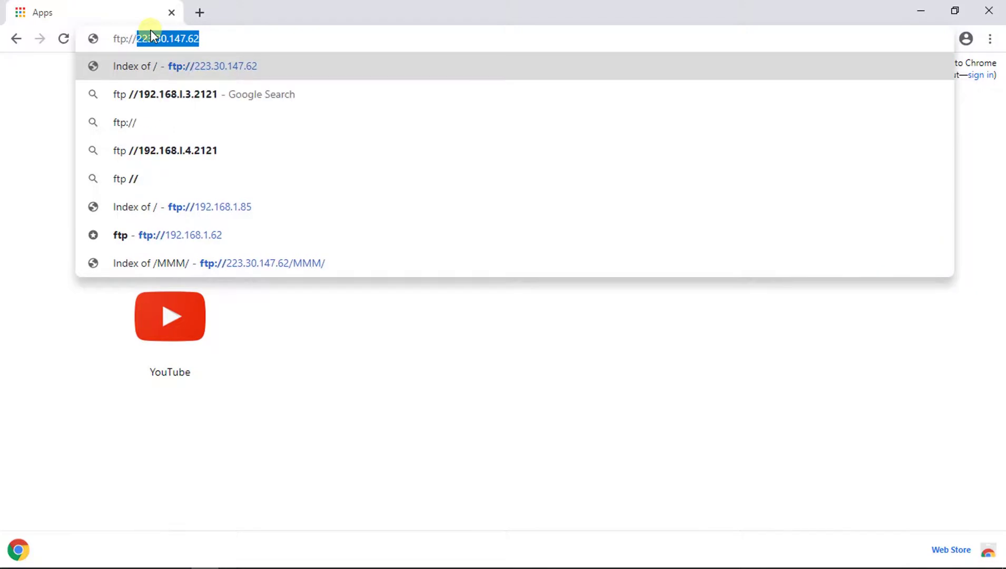
pyautogui.write('192.168.1.85/')
pyautogui.press('Return')
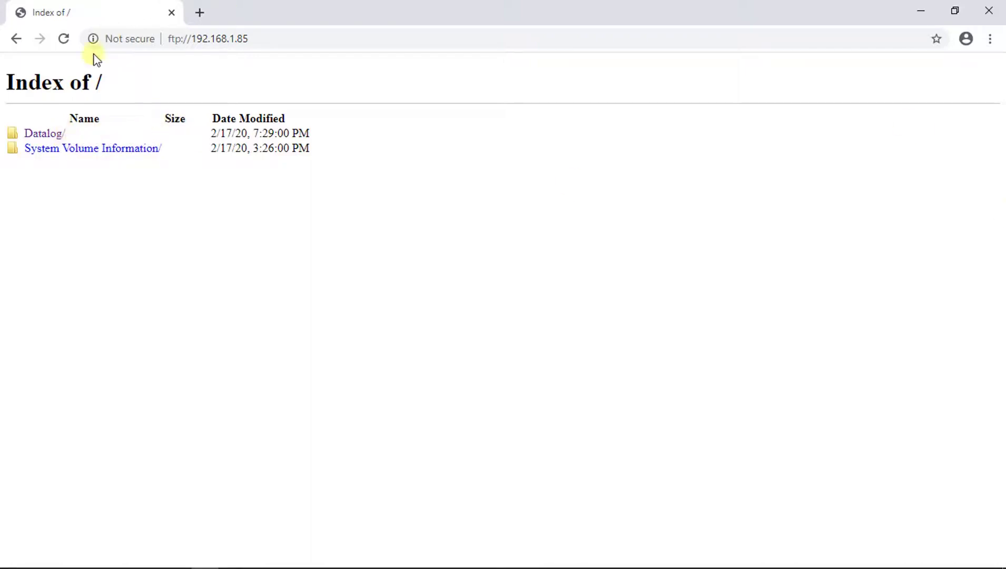
# Step: Fetch data100.csv from the FTP Datalog folder and open the downloaded copy
pyautogui.click(61, 138)
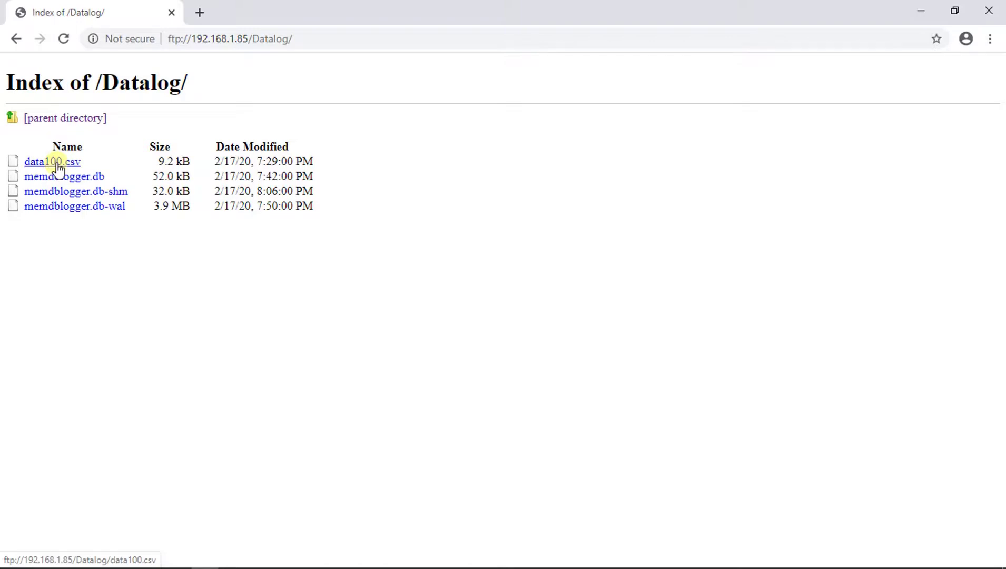
pyautogui.click(58, 166)
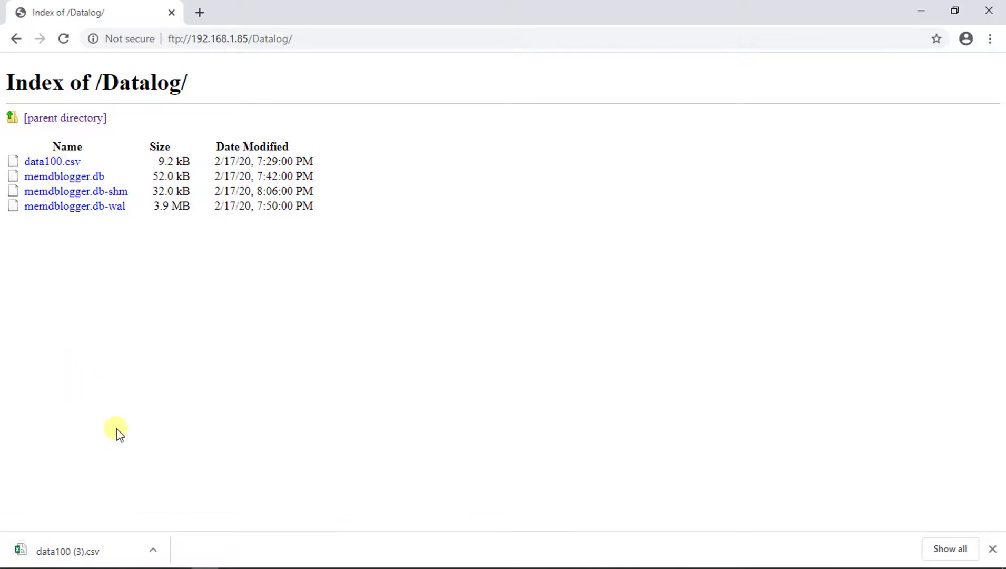
pyautogui.click(152, 550)
pyautogui.click(193, 456)
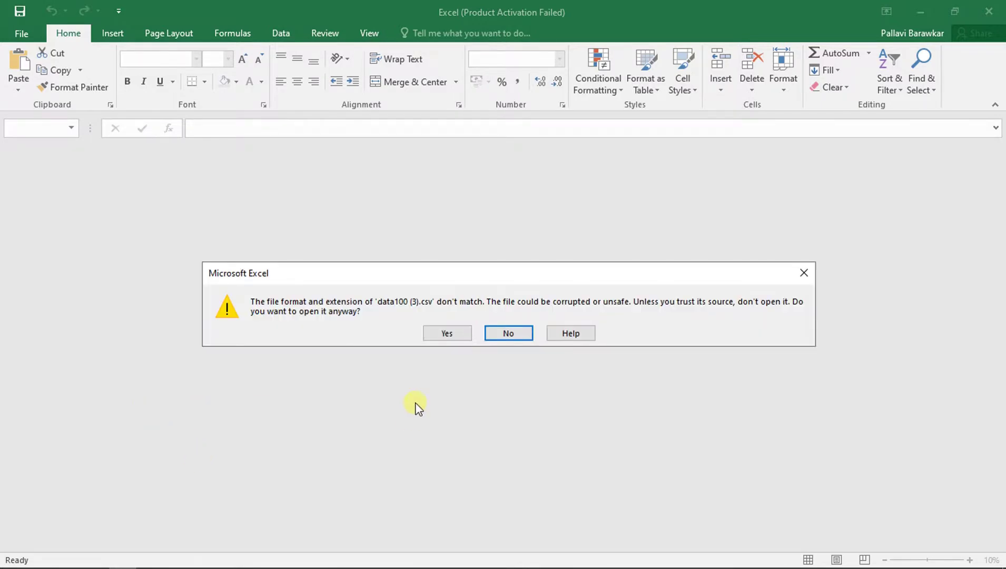
# Step: Accept the format warnings, widen column B to show full dates, then exit Excel
pyautogui.click(431, 334)
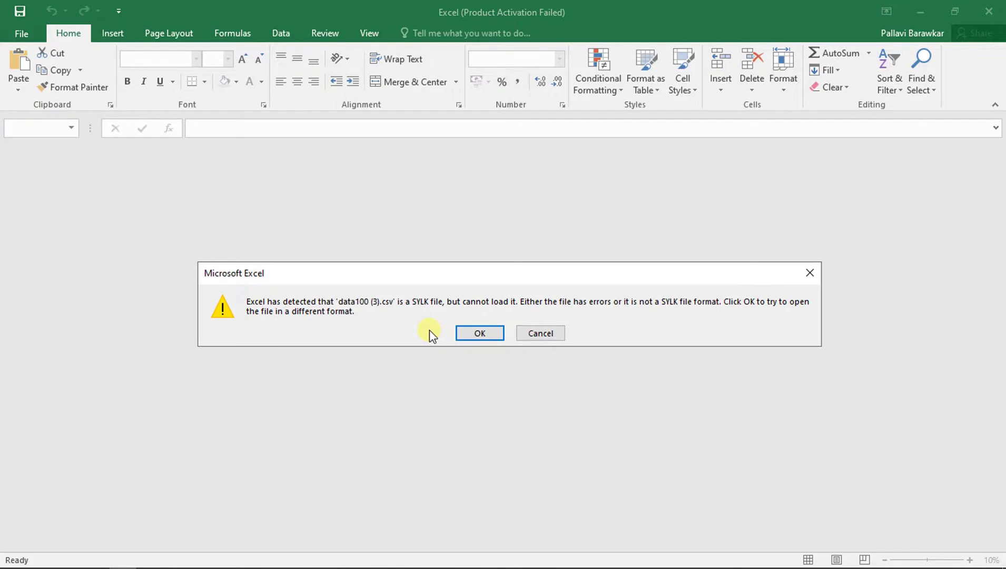
pyautogui.click(502, 332)
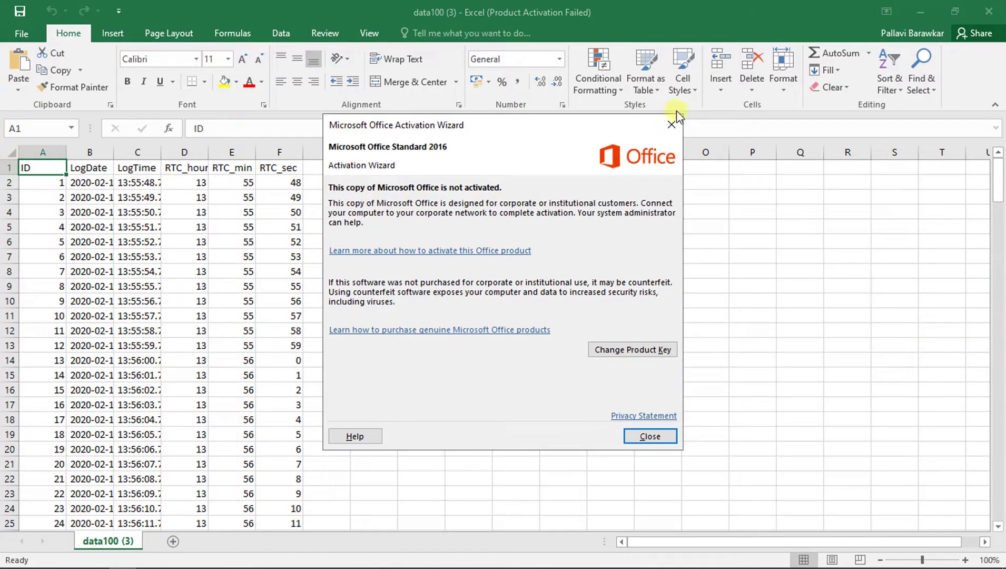
pyautogui.click(675, 121)
pyautogui.moveTo(113, 152); pyautogui.dragTo(310, 152)
pyautogui.scroll(-1, 333, 241)
pyautogui.scroll(-6, 333, 242)
pyautogui.scroll(-3, 333, 242)
pyautogui.scroll(-2, 333, 242)
pyautogui.scroll(-12, 332, 242)
pyautogui.scroll(-7, 333, 242)
pyautogui.scroll(-5, 332, 241)
pyautogui.scroll(-5, 332, 242)
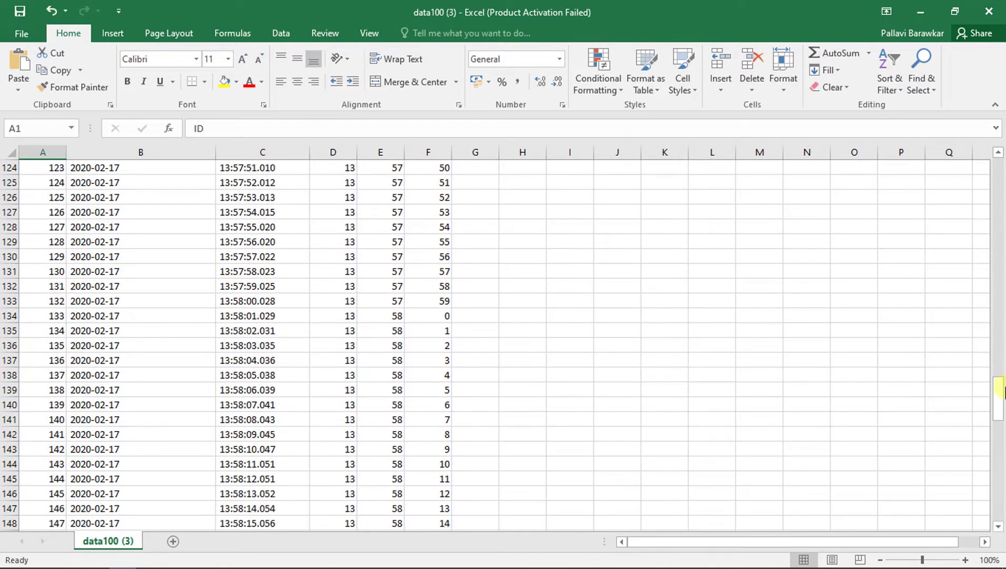
pyautogui.moveTo(1000, 398); pyautogui.dragTo(1001, 515)
pyautogui.scroll(-6, 468, 334)
pyautogui.scroll(4, 468, 334)
pyautogui.scroll(3, 468, 332)
pyautogui.scroll(5, 468, 330)
pyautogui.scroll(1, 469, 328)
pyautogui.scroll(1, 468, 322)
pyautogui.click(997, 6)
pyautogui.click(516, 312)
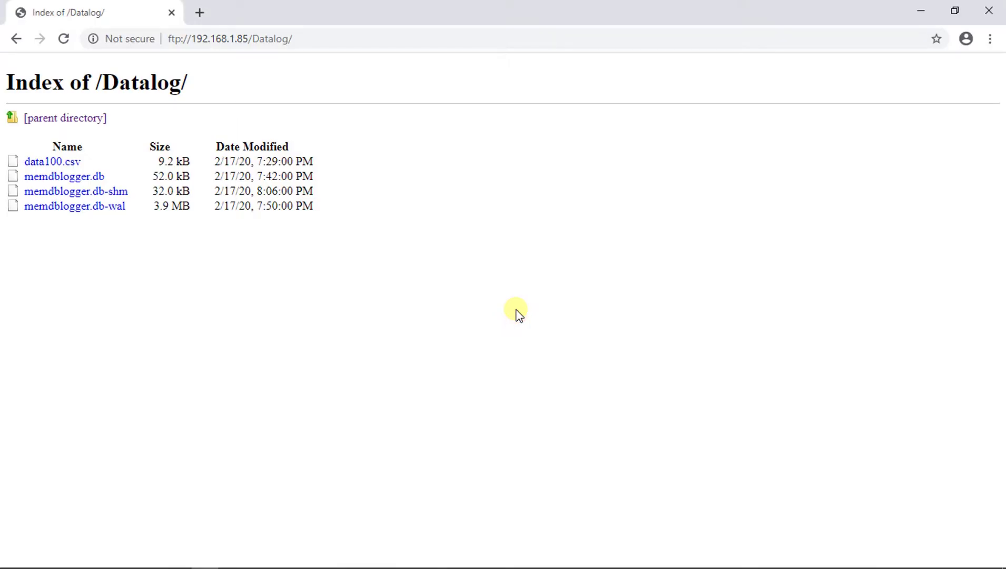